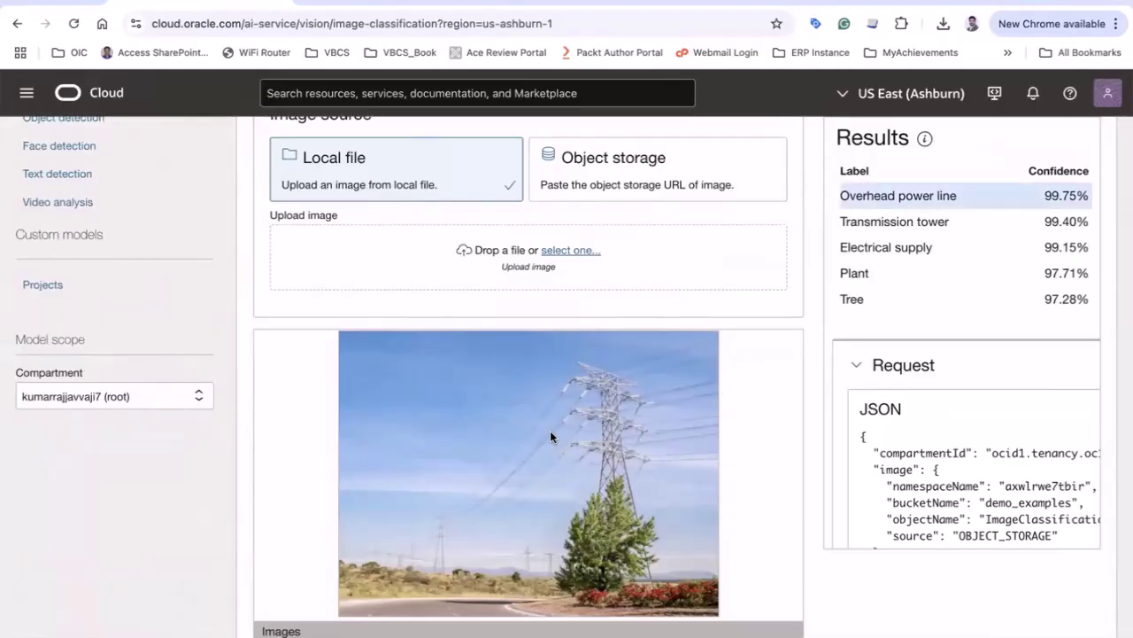
Go through the classification labels Transmission tower, Electrical supply, Plant and Tree for the power line image.
click(873, 224)
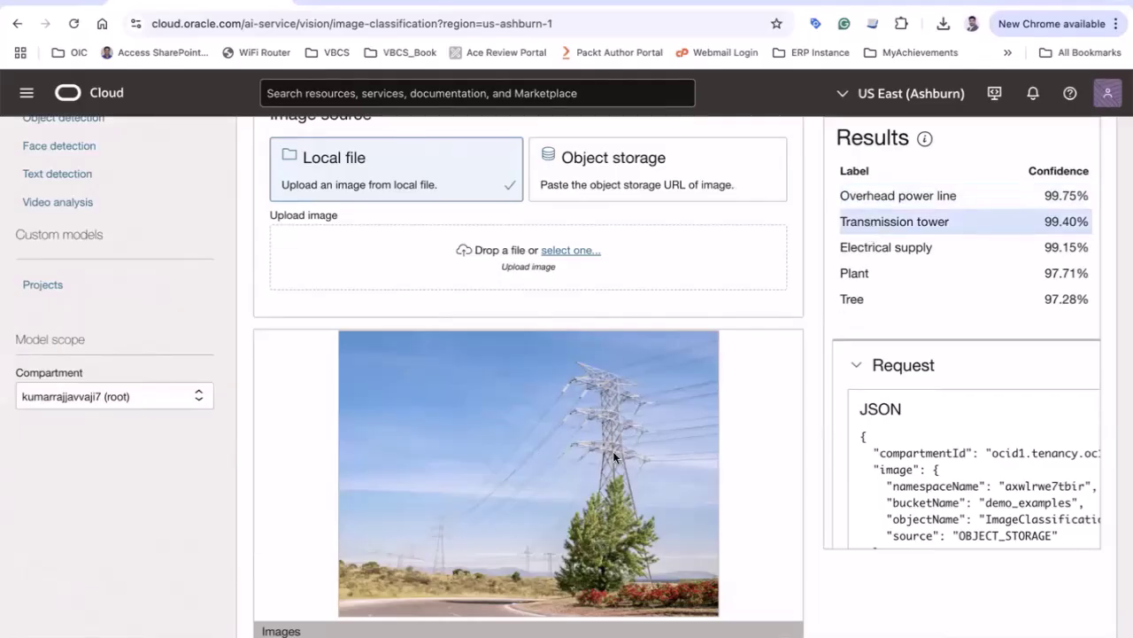
click(871, 250)
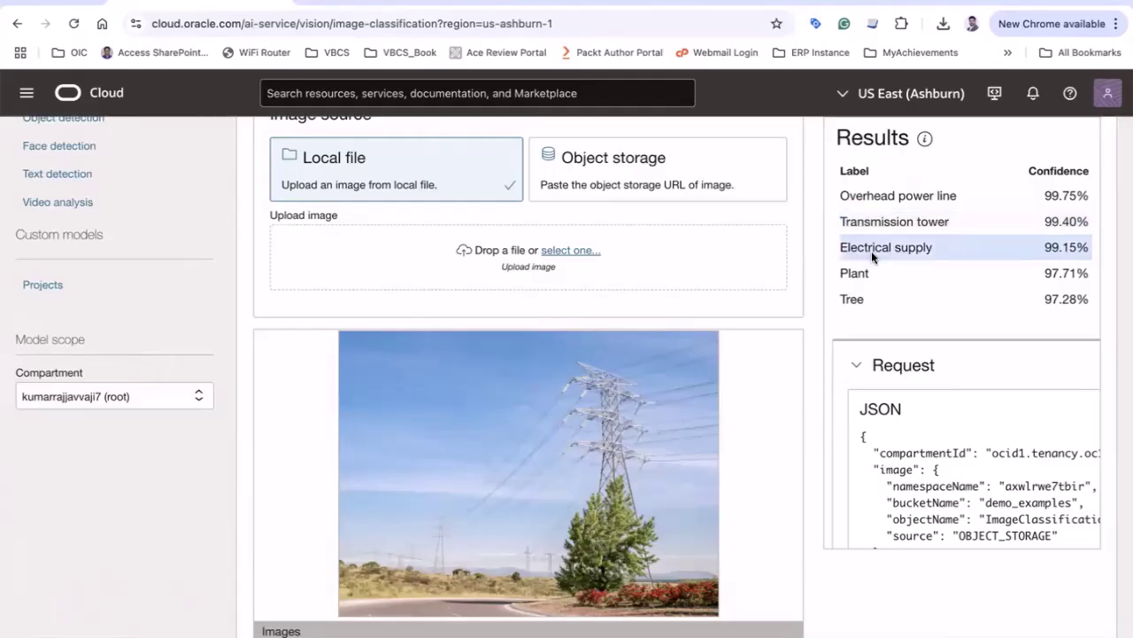
click(856, 276)
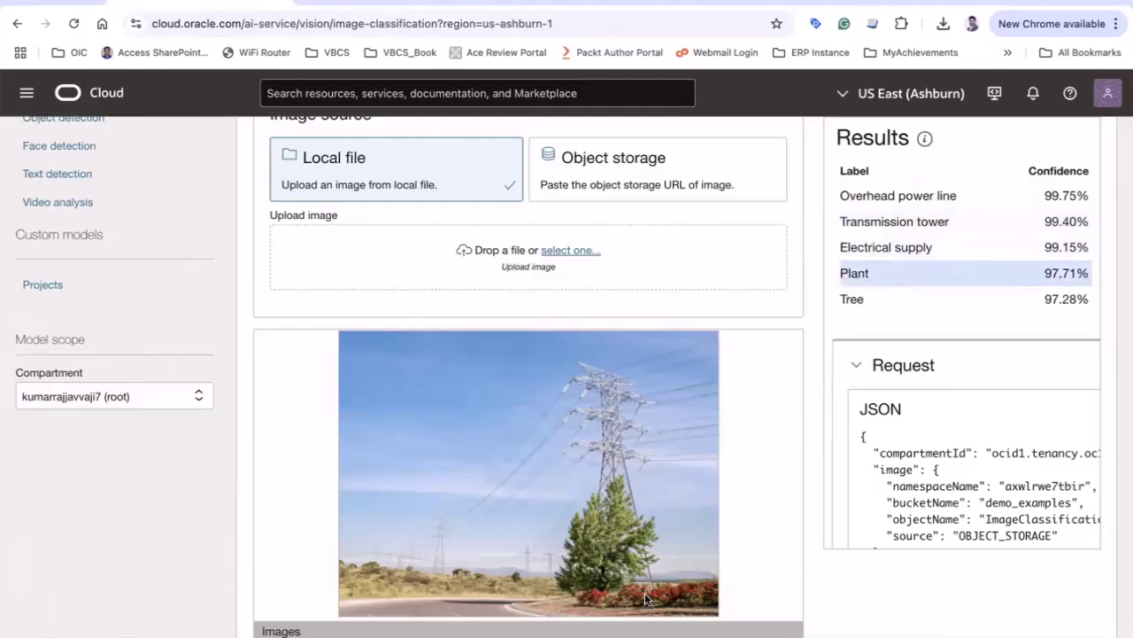
click(886, 301)
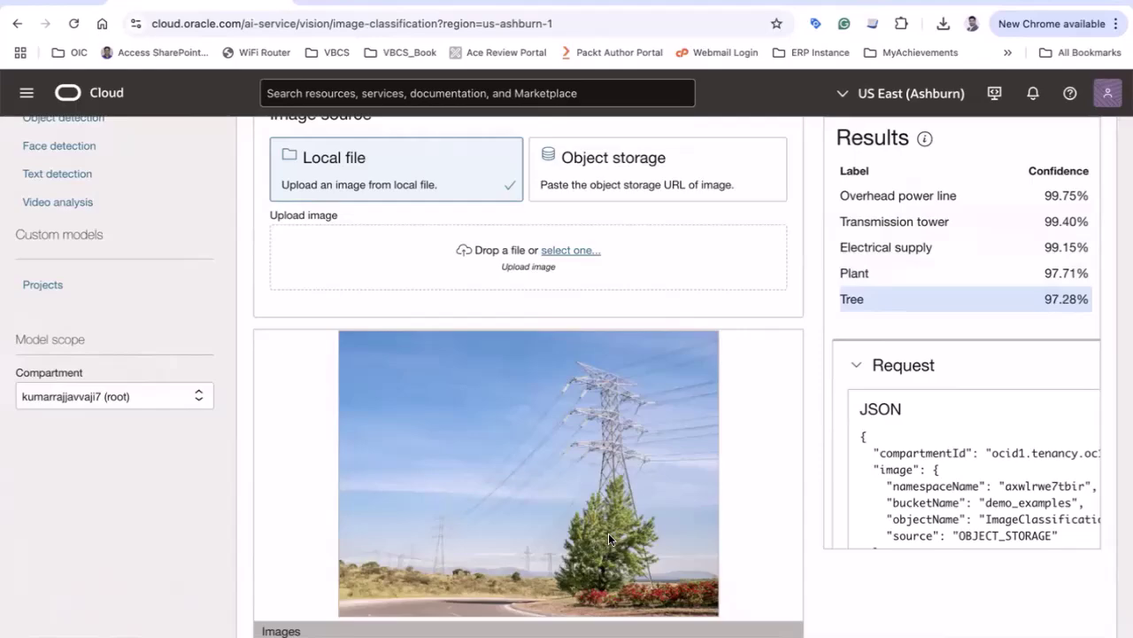
scroll(550, 403, up, 1)
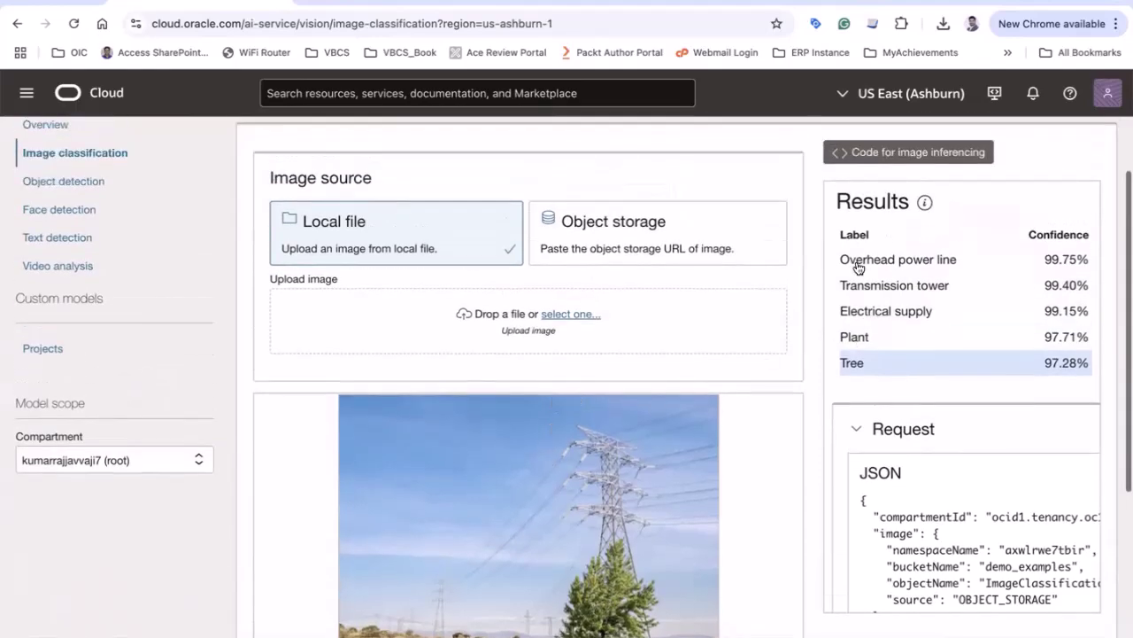
Expand the classification response JSON and read through its label confidences and ontology classes.
scroll(924, 494, down, 3)
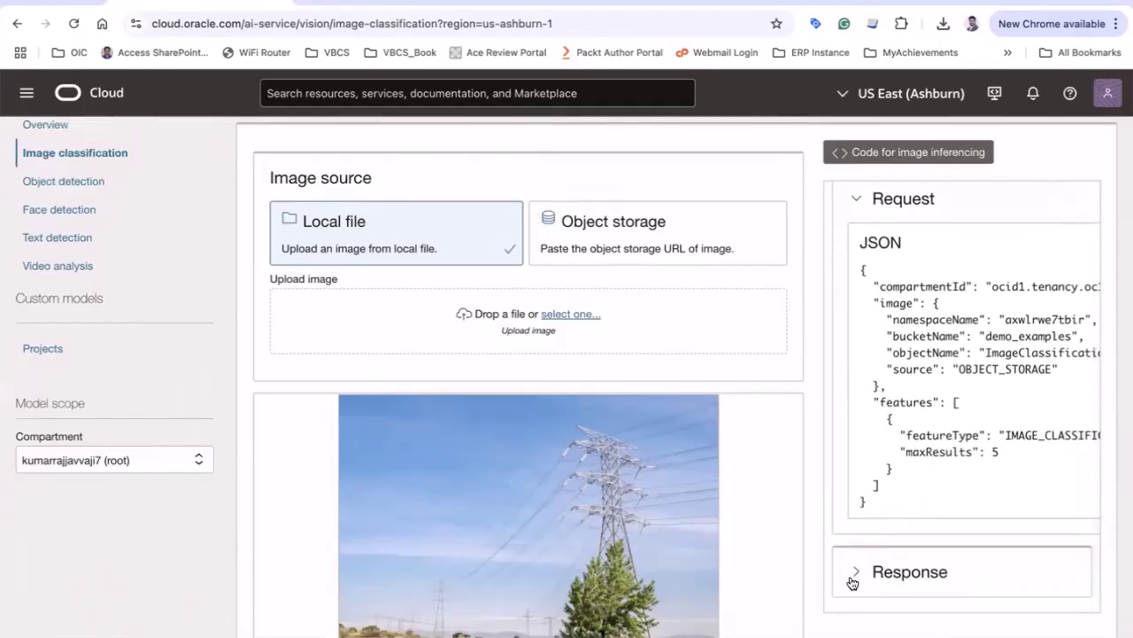
click(853, 581)
scroll(934, 489, down, 3)
scroll(934, 487, down, 10)
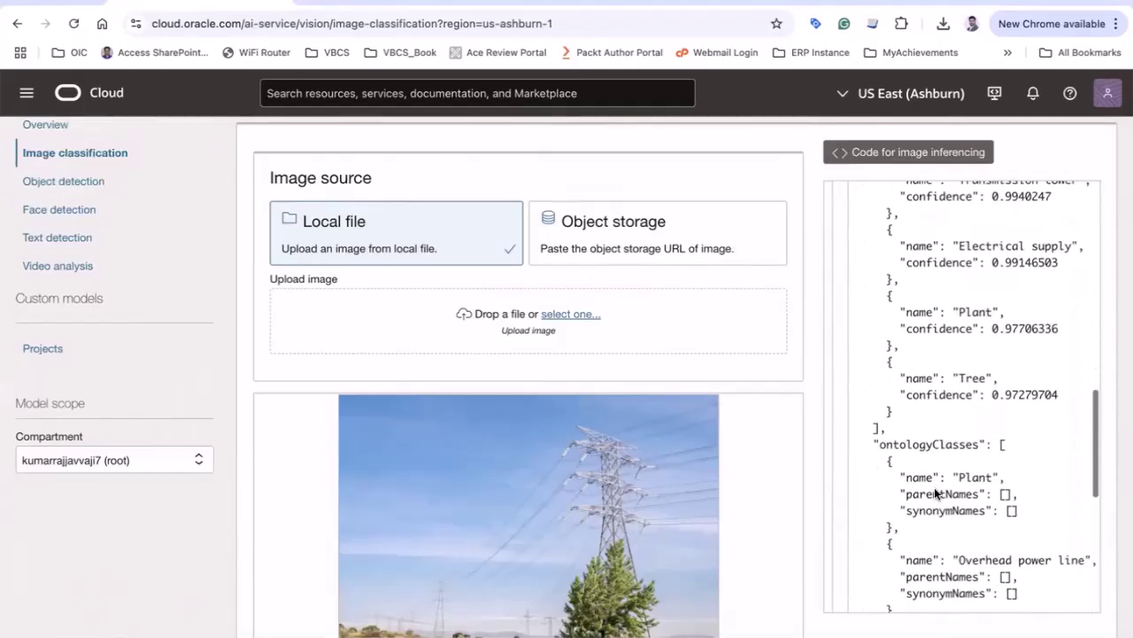
scroll(934, 487, down, 1)
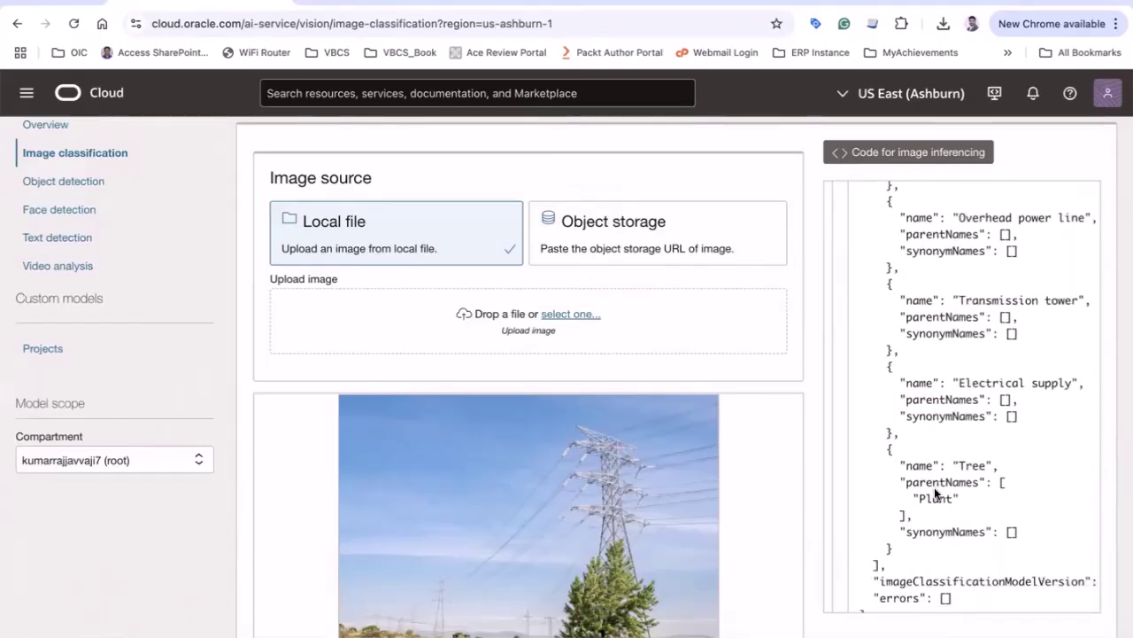
scroll(935, 487, up, 5)
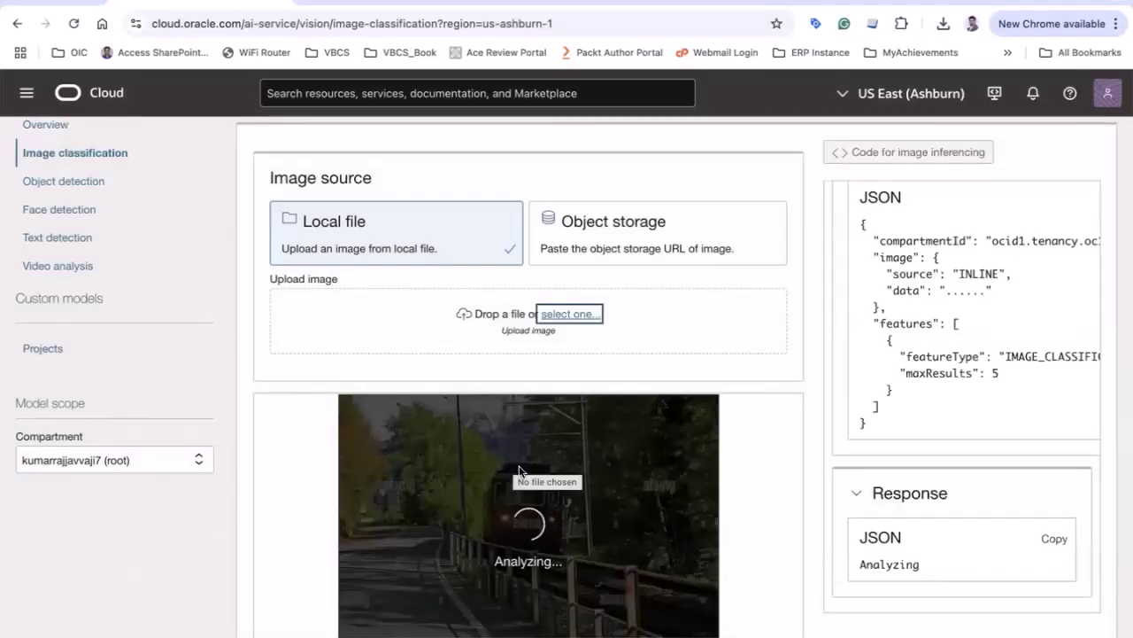
Examine the train photo's classification labels and confidence scores against the image, including its JSON response.
scroll(903, 233, down, 10)
scroll(946, 376, up, 8)
scroll(946, 370, up, 6)
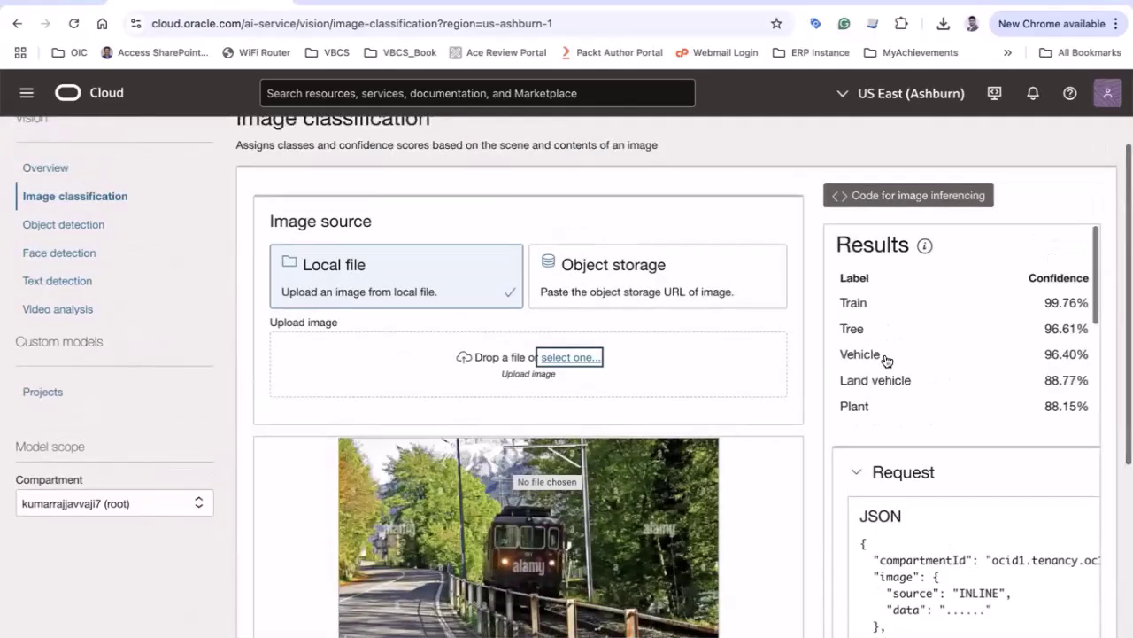
scroll(883, 357, down, 1)
scroll(531, 496, down, 1)
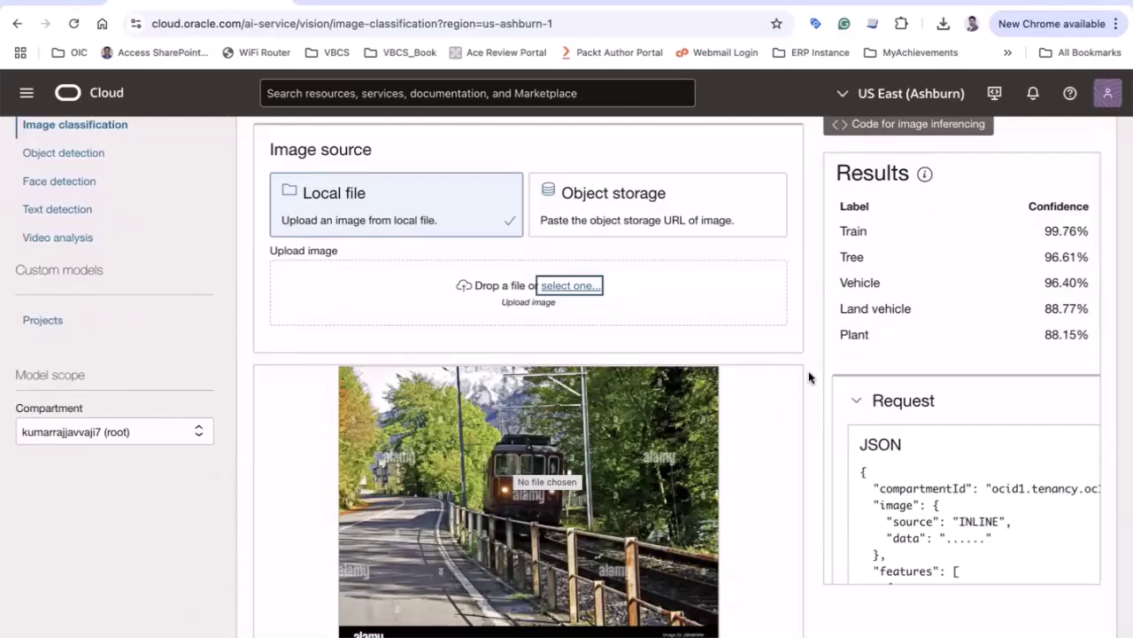
scroll(549, 513, down, 3)
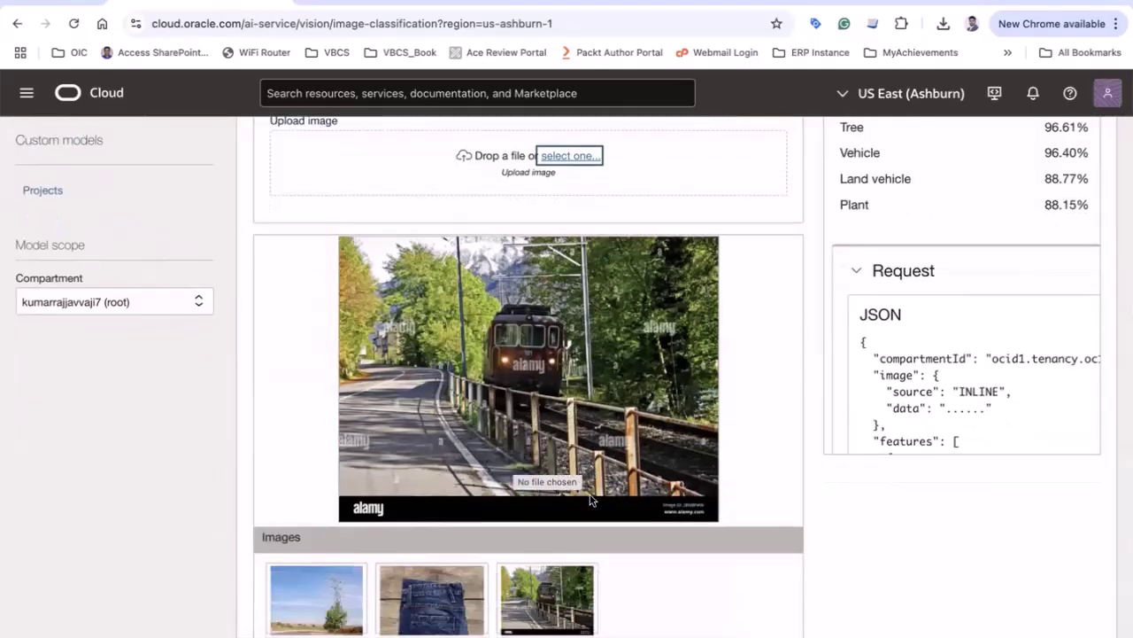
scroll(592, 501, up, 5)
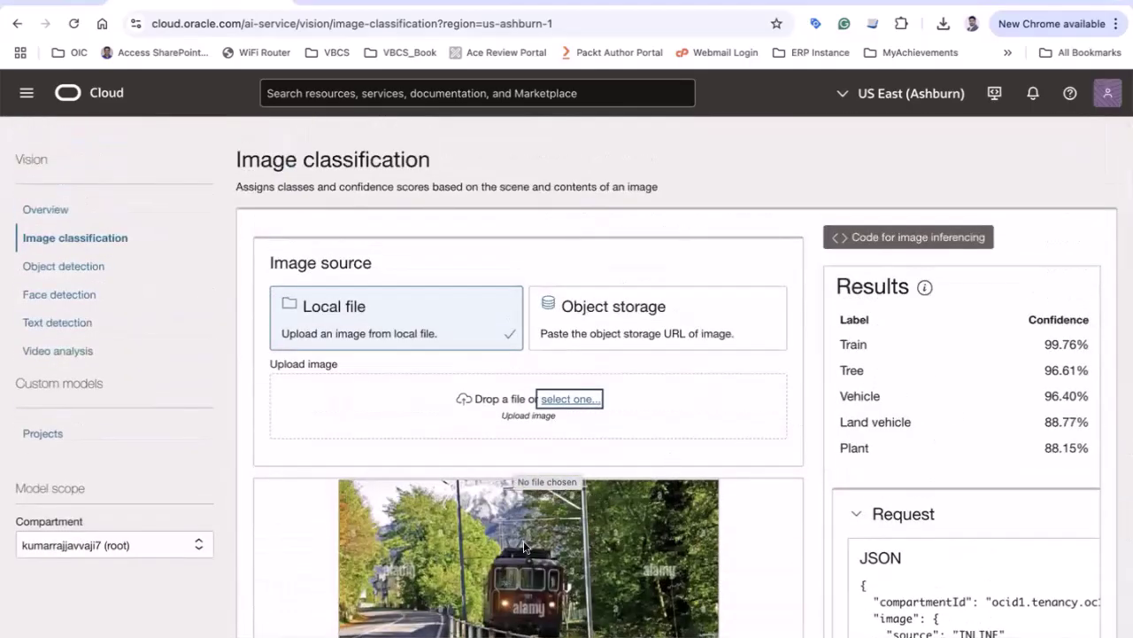
scroll(532, 535, down, 1)
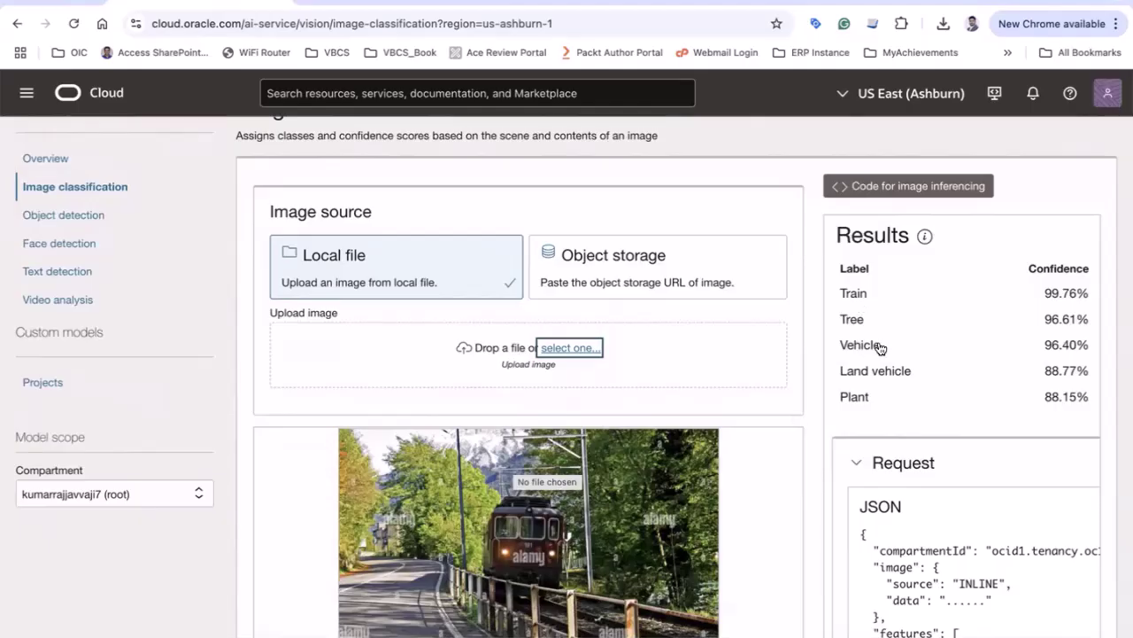
Open Object detection and go through the detected Bus, Car and Person entries for the sample street photo.
click(86, 216)
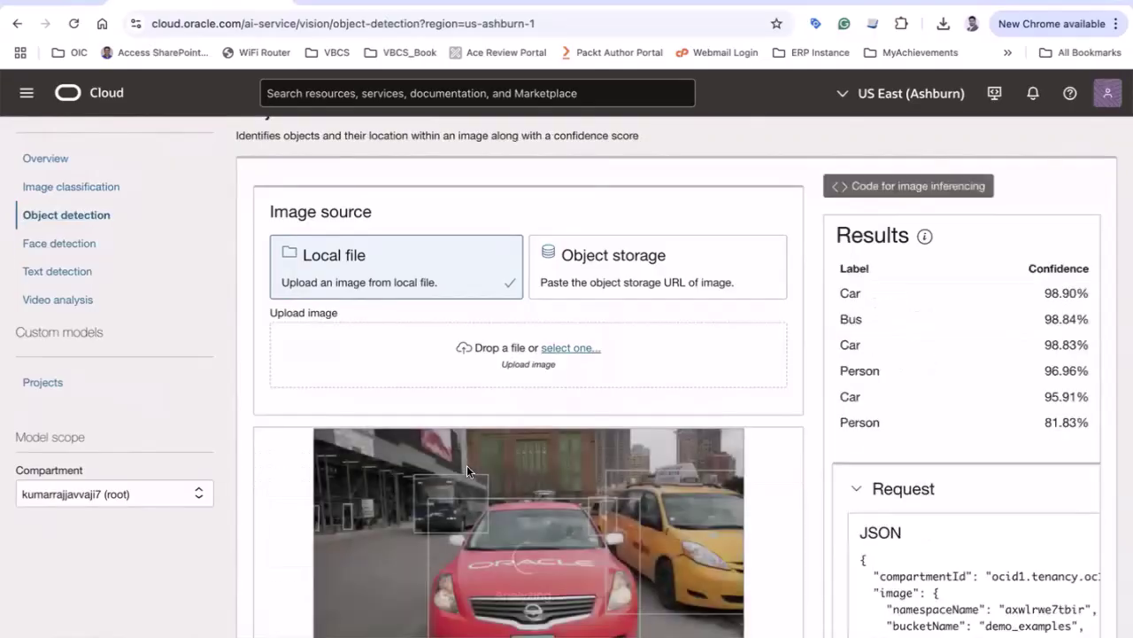
scroll(466, 471, down, 1)
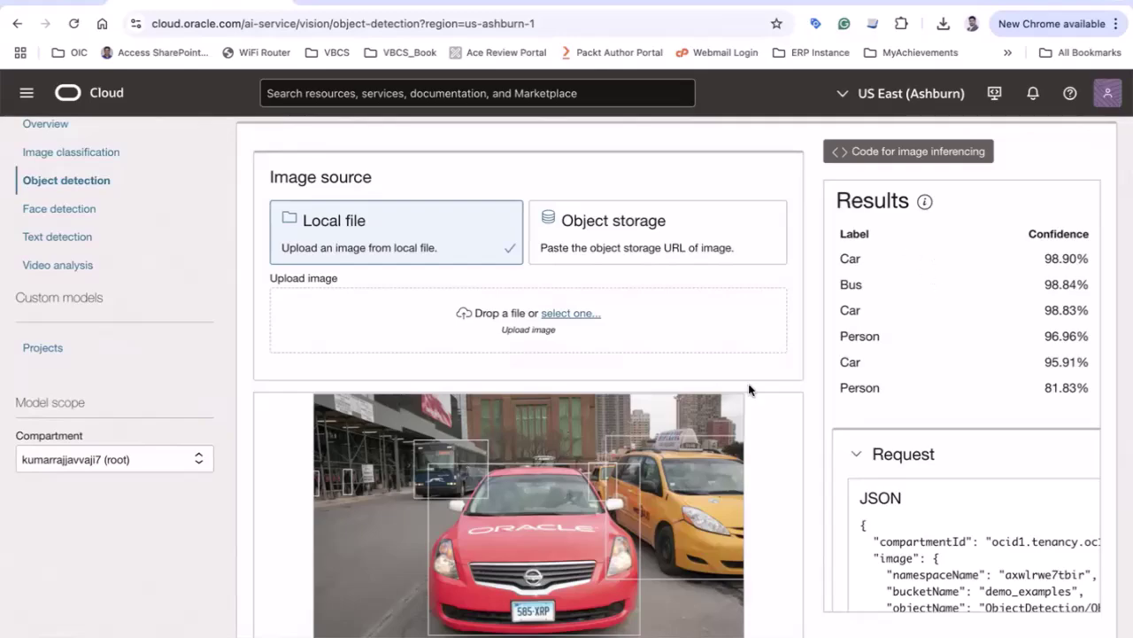
click(855, 288)
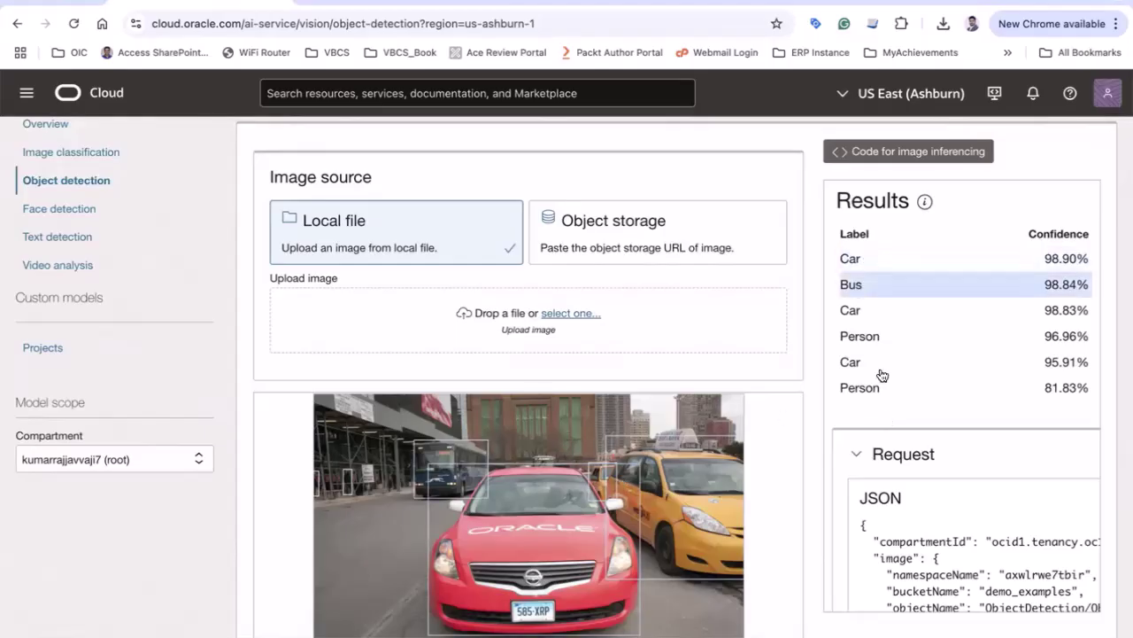
click(857, 316)
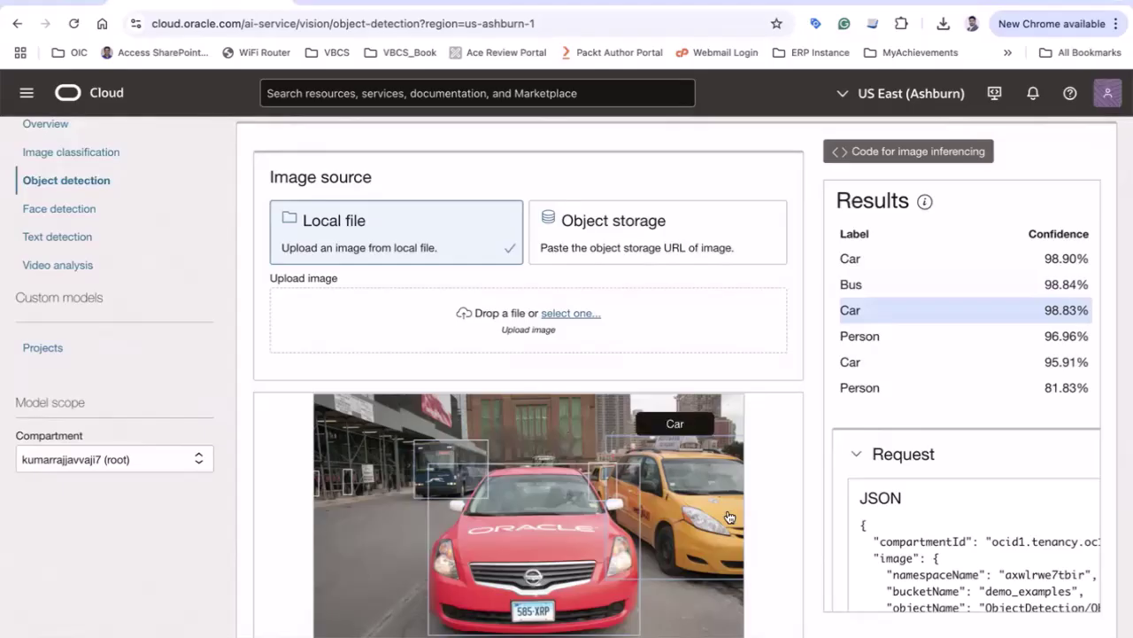
click(878, 342)
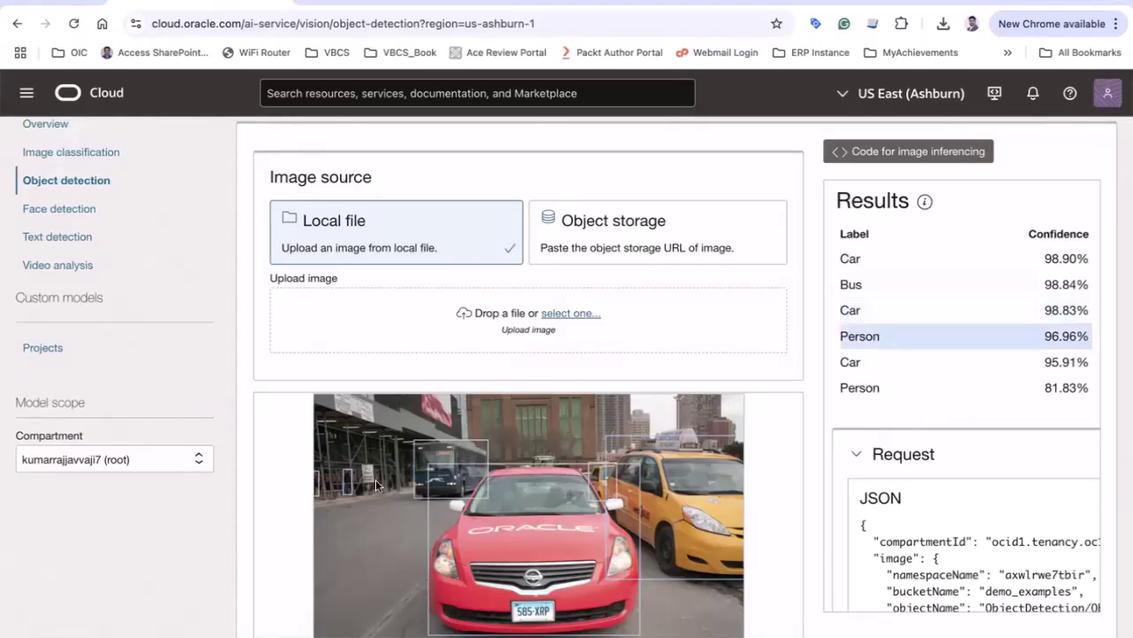
click(859, 365)
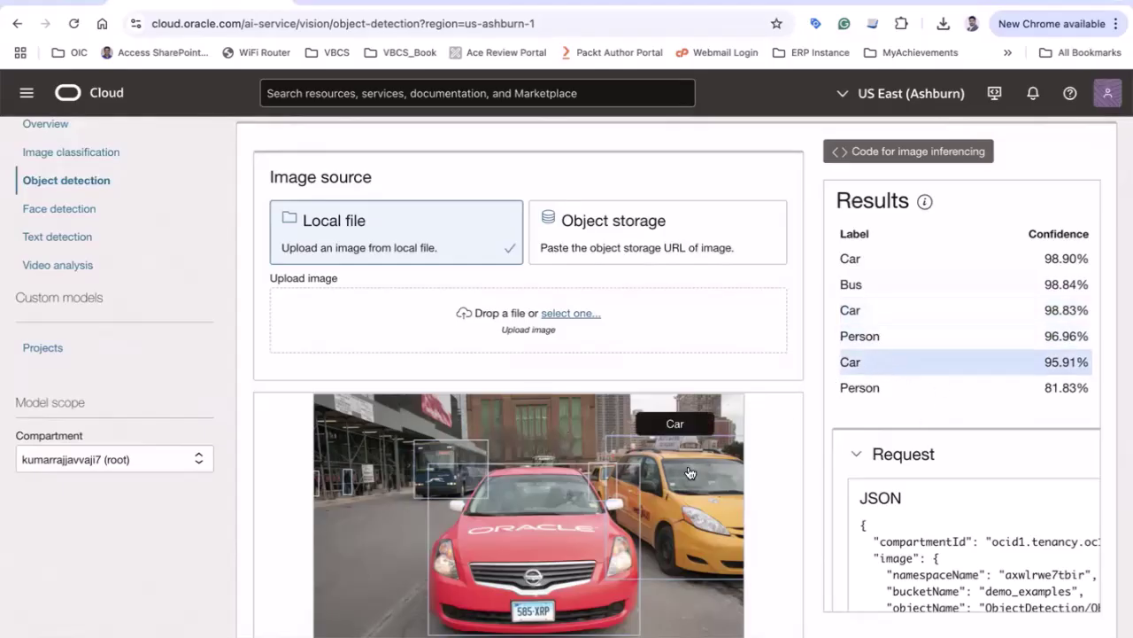
click(882, 385)
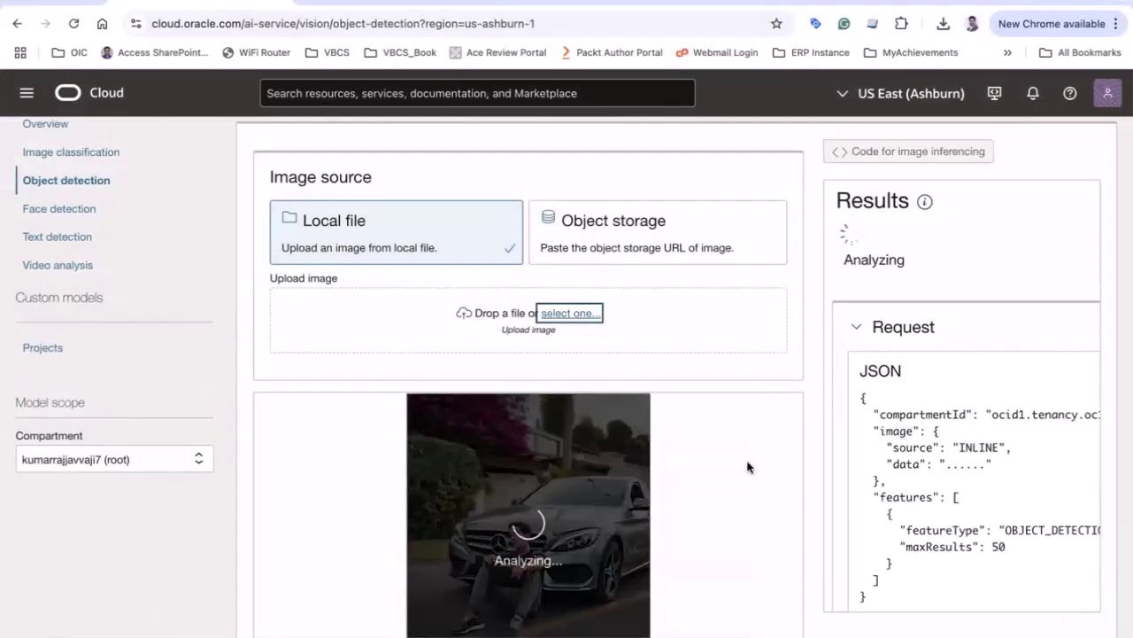
Compare the detected footwear, car and person in object_detection.jpg with their bounding boxes on the image.
scroll(708, 438, down, 1)
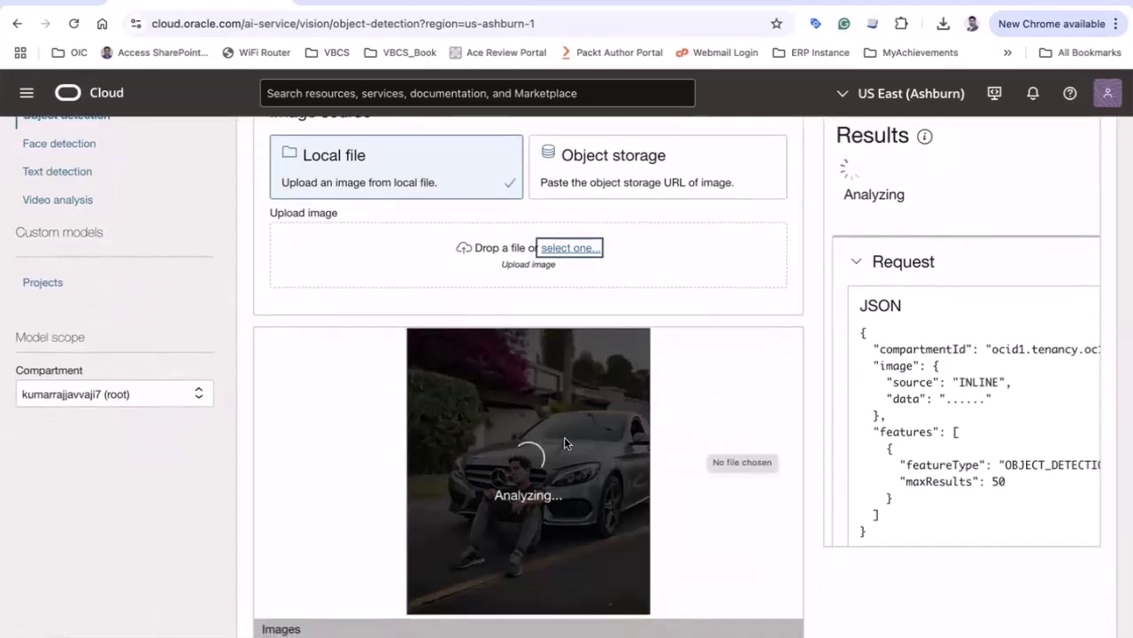
scroll(907, 260, up, 1)
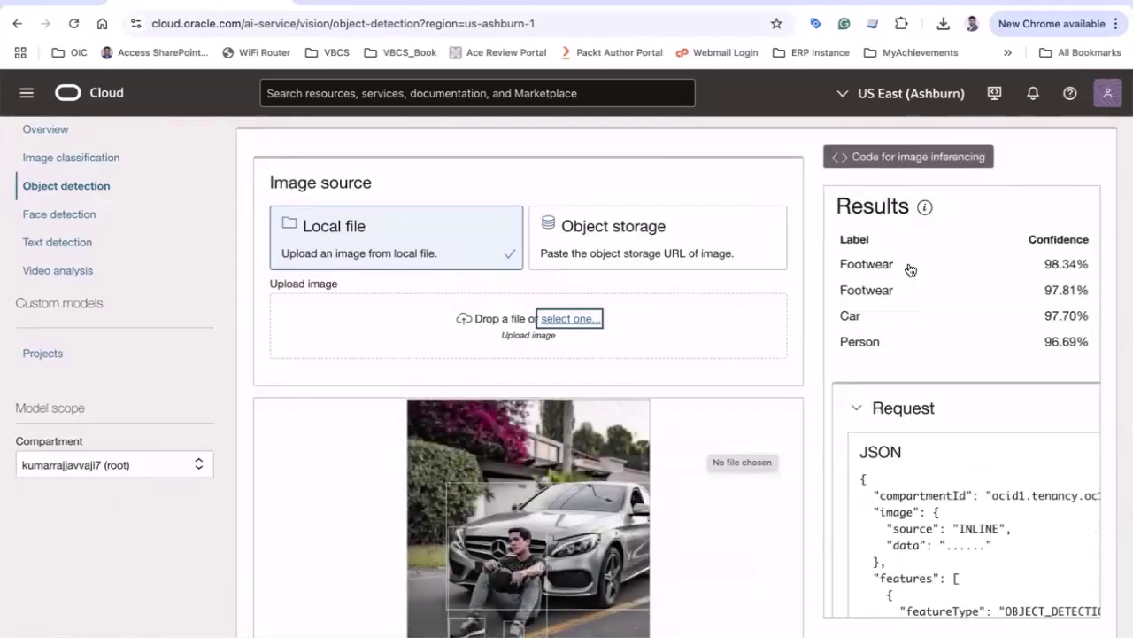
scroll(709, 440, down, 1)
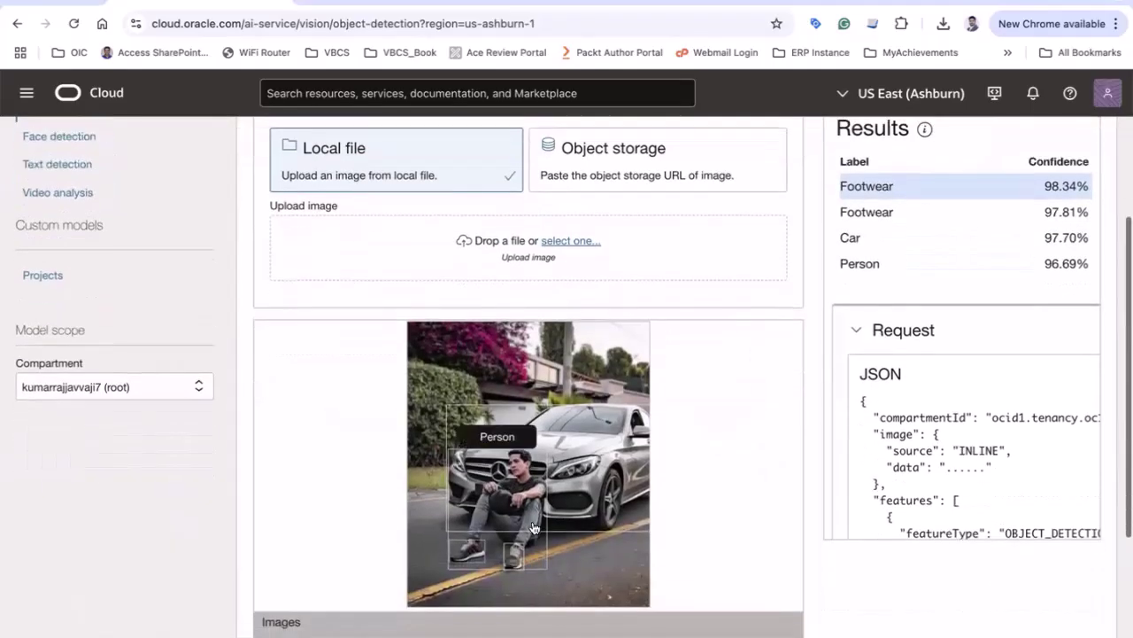
mouse_move(476, 556)
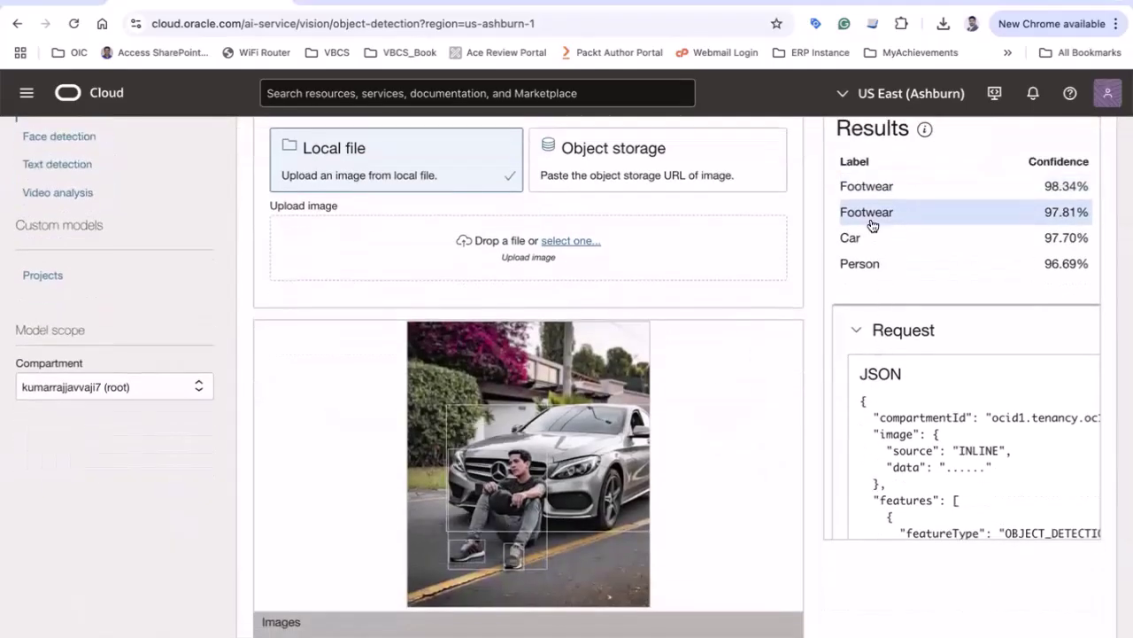
mouse_move(515, 558)
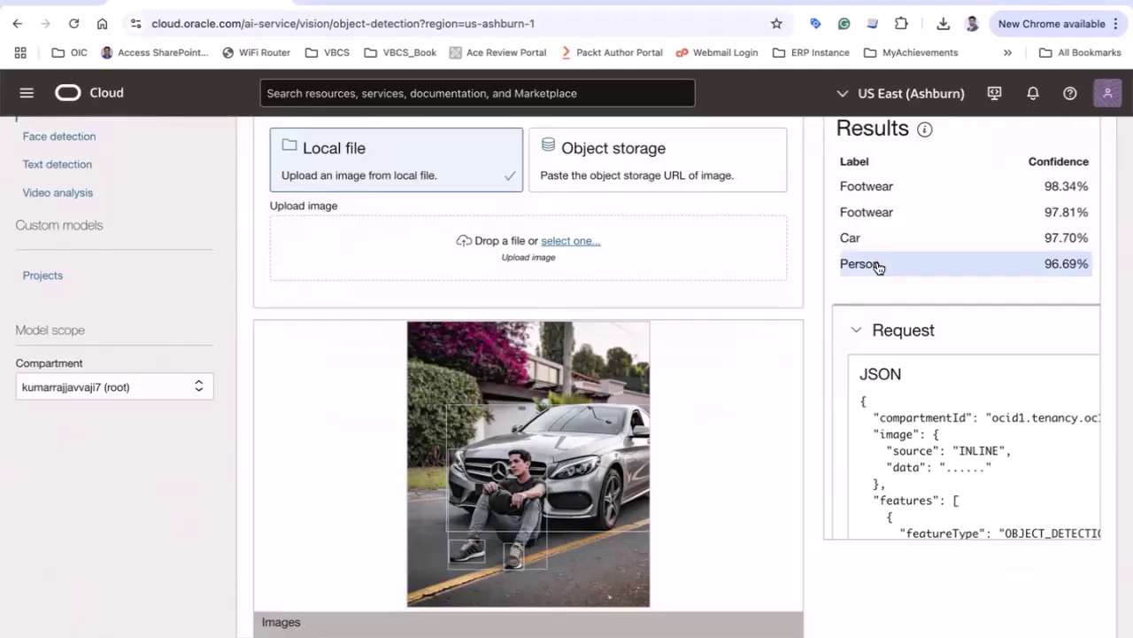
Expand the object detection response JSON and highlight the first object's name, Footwear, above its bounding polygon coordinates.
scroll(956, 443, down, 3)
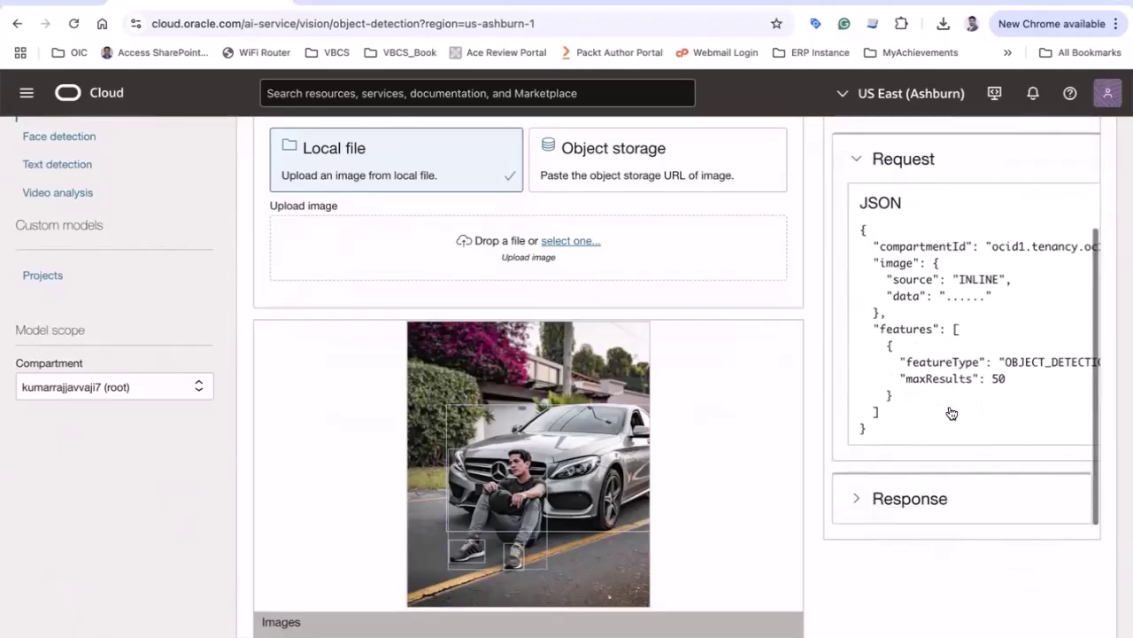
scroll(951, 413, down, 3)
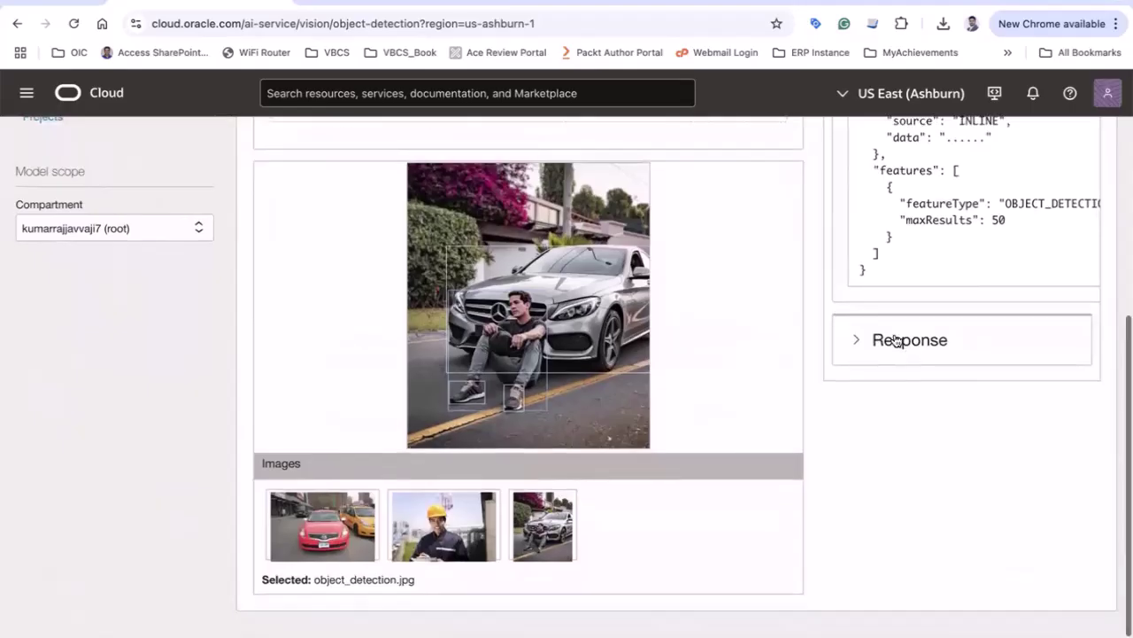
click(857, 345)
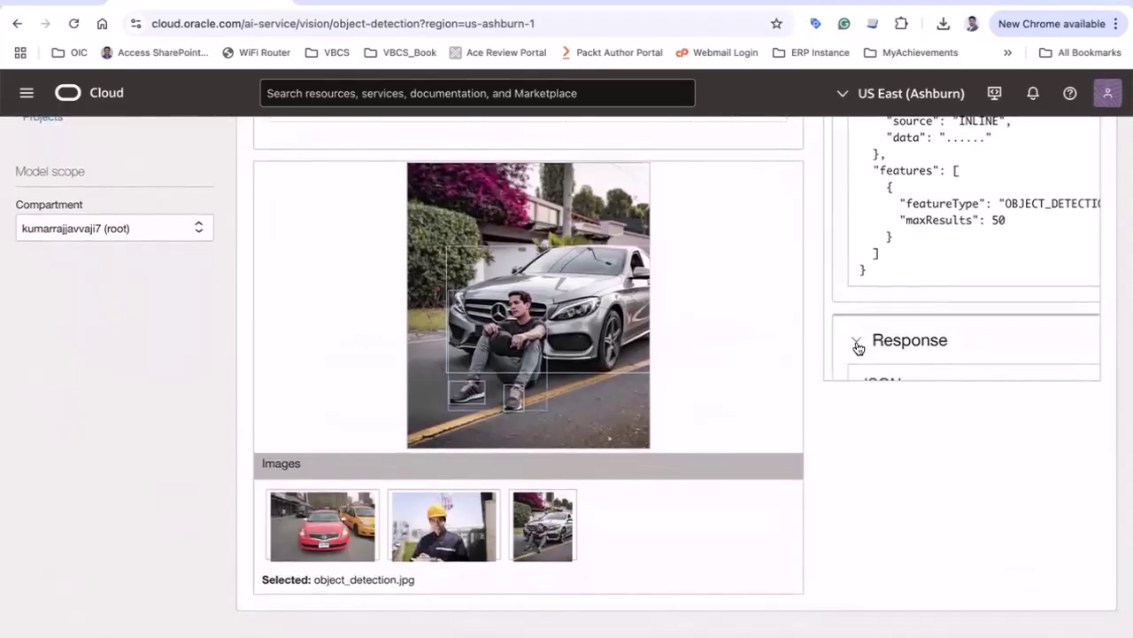
scroll(895, 314, down, 2)
double_click(986, 328)
scroll(983, 333, down, 2)
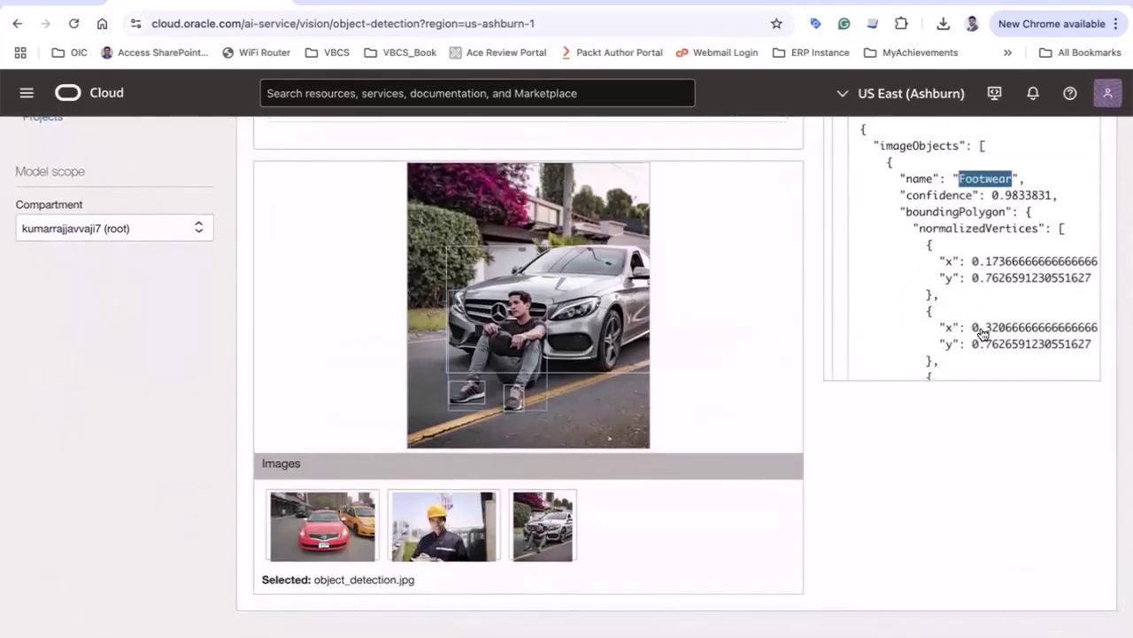
Highlight the remaining object names in the response JSON: the second Footwear, Car and Person.
scroll(982, 333, down, 5)
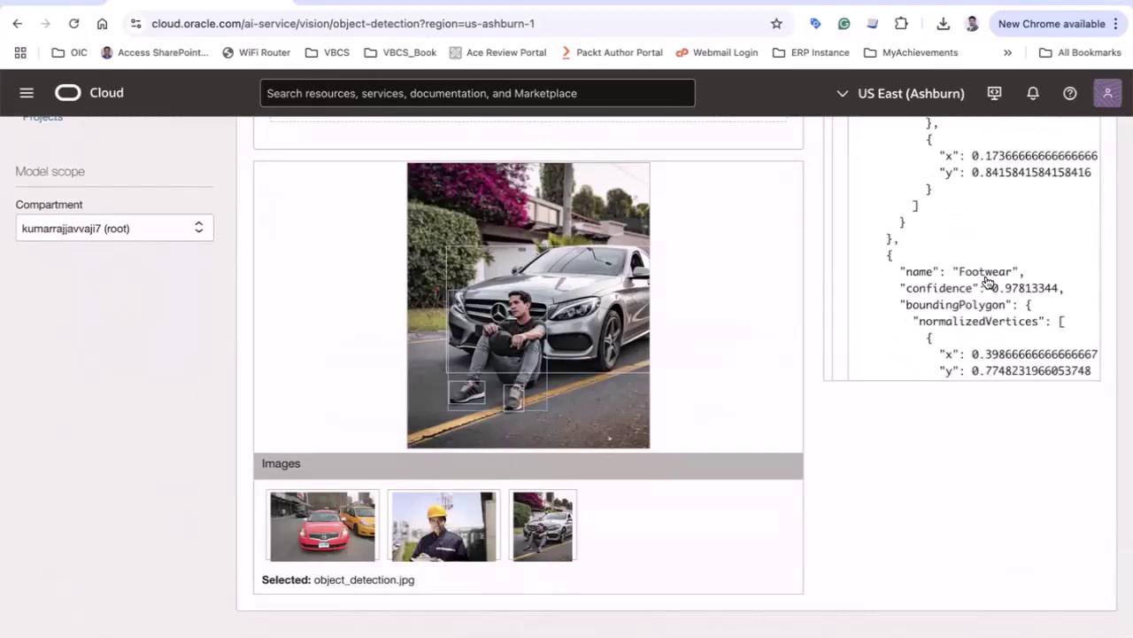
double_click(986, 273)
scroll(985, 280, down, 5)
double_click(970, 221)
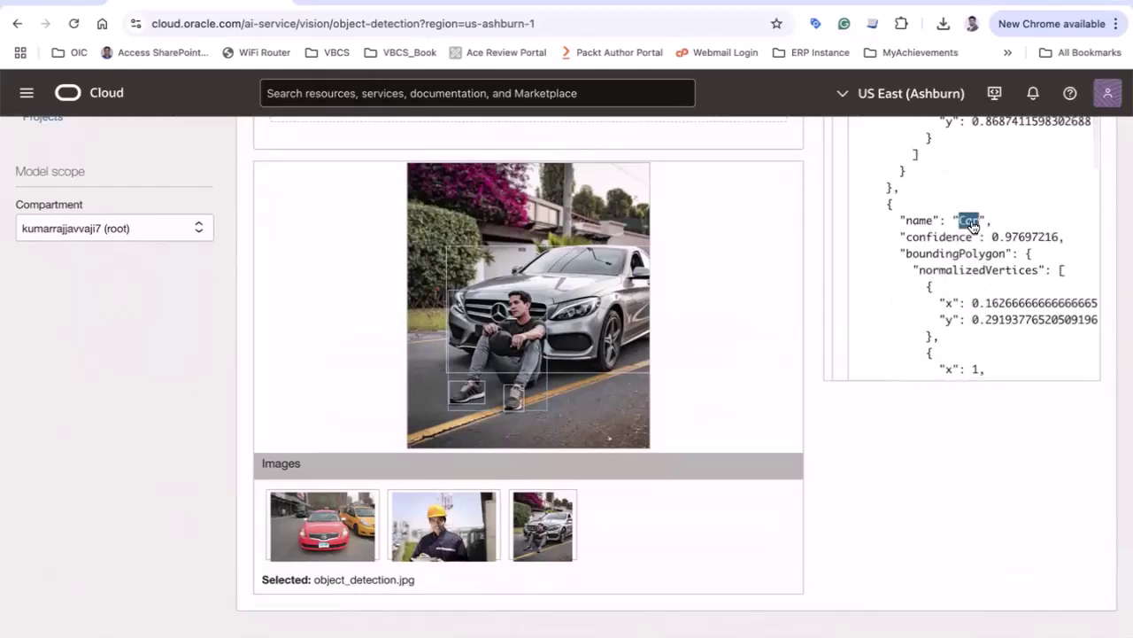
scroll(972, 225, down, 5)
double_click(988, 183)
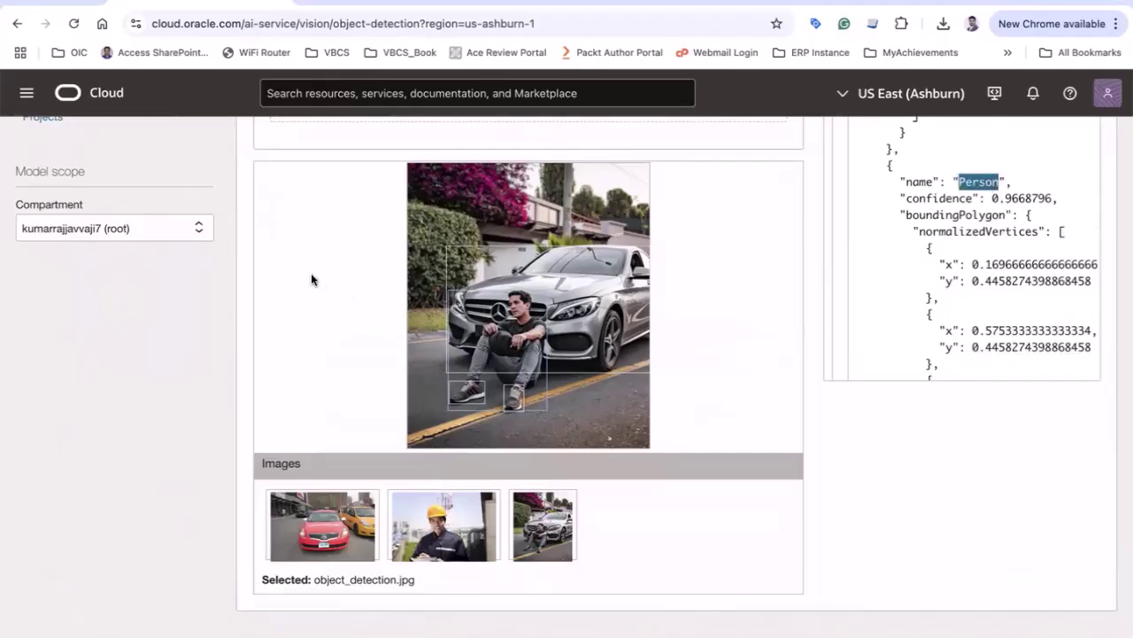
Open the Face detection demo and highlight the word "human" in its description.
scroll(311, 275, up, 4)
click(80, 299)
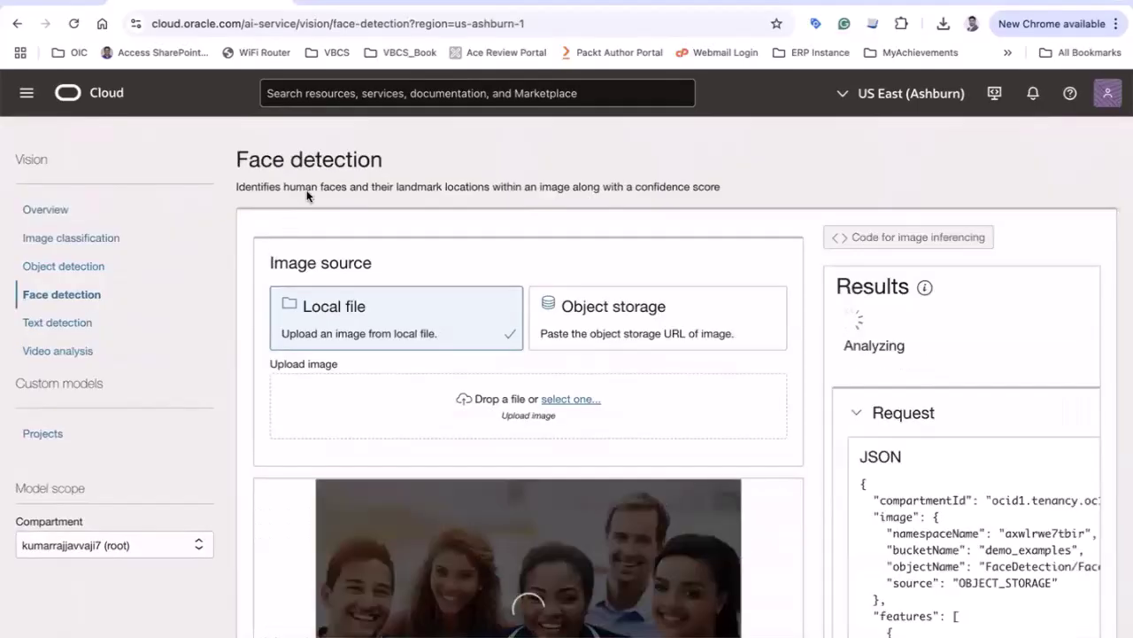
drag(281, 187, 312, 187)
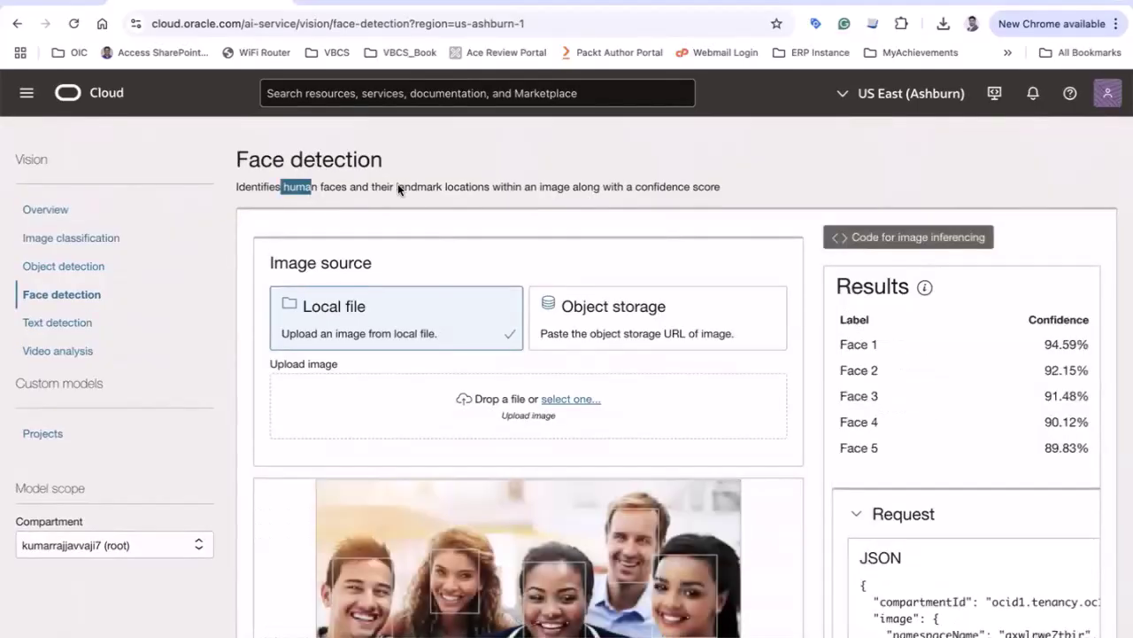
Highlight the "landmark locations" and "along" wording in the face detection description and review the sample image's face boxes and confidence scores.
drag(398, 187, 463, 187)
click(531, 186)
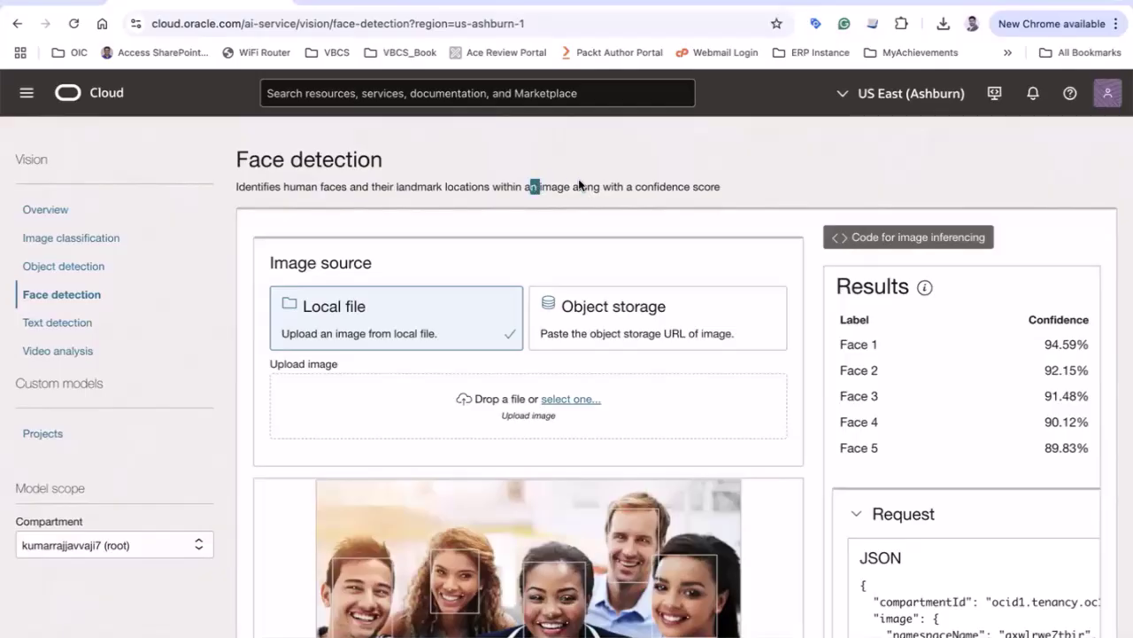
drag(581, 186, 602, 184)
scroll(601, 185, down, 2)
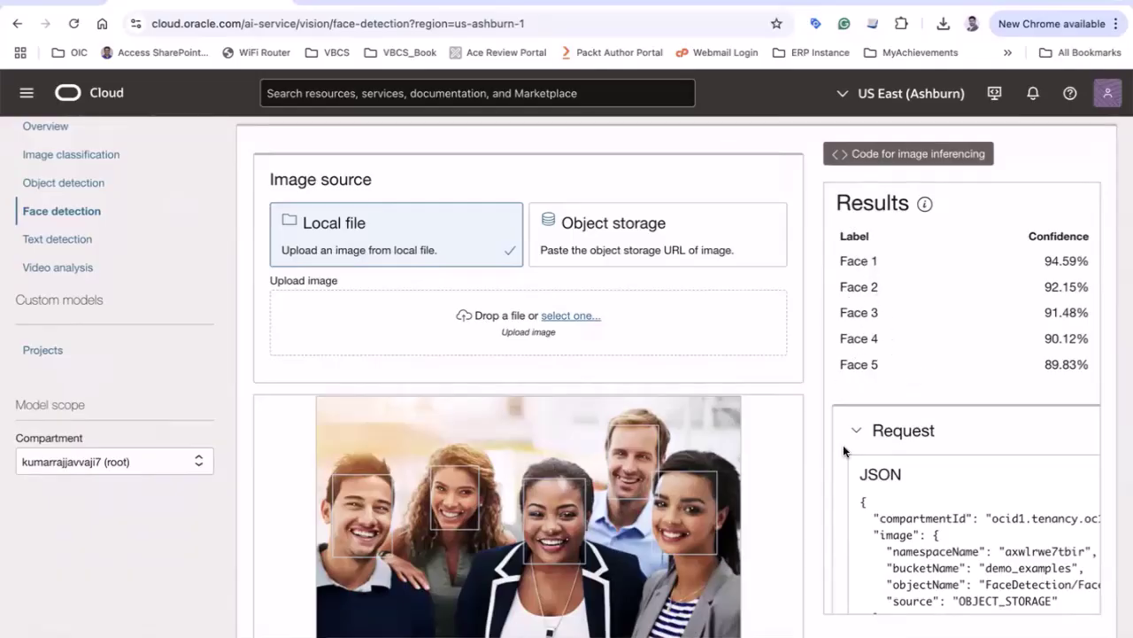
Upload the local "Windsor 4 People Review" image for face detection and review its detected faces and confidence scores.
scroll(633, 418, up, 2)
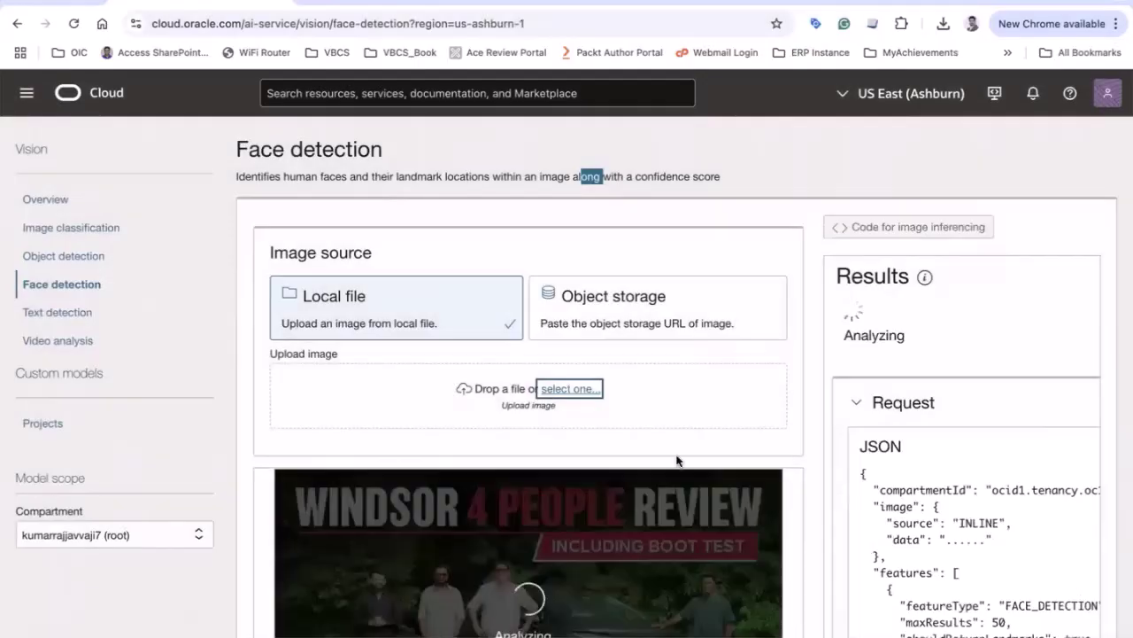
scroll(586, 425, down, 5)
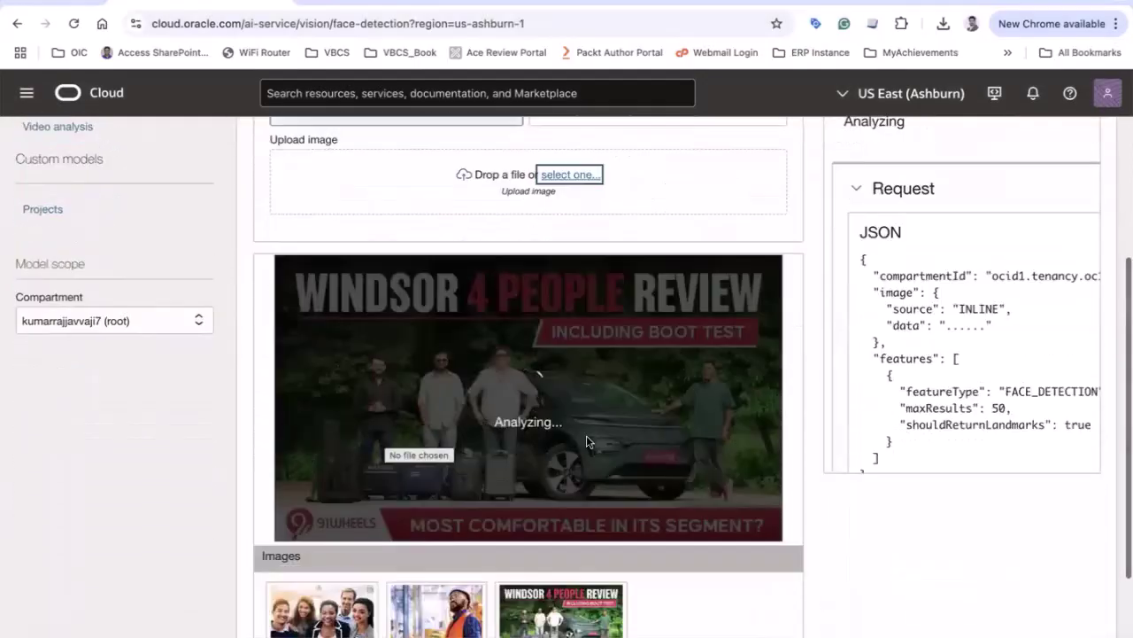
scroll(873, 405, up, 2)
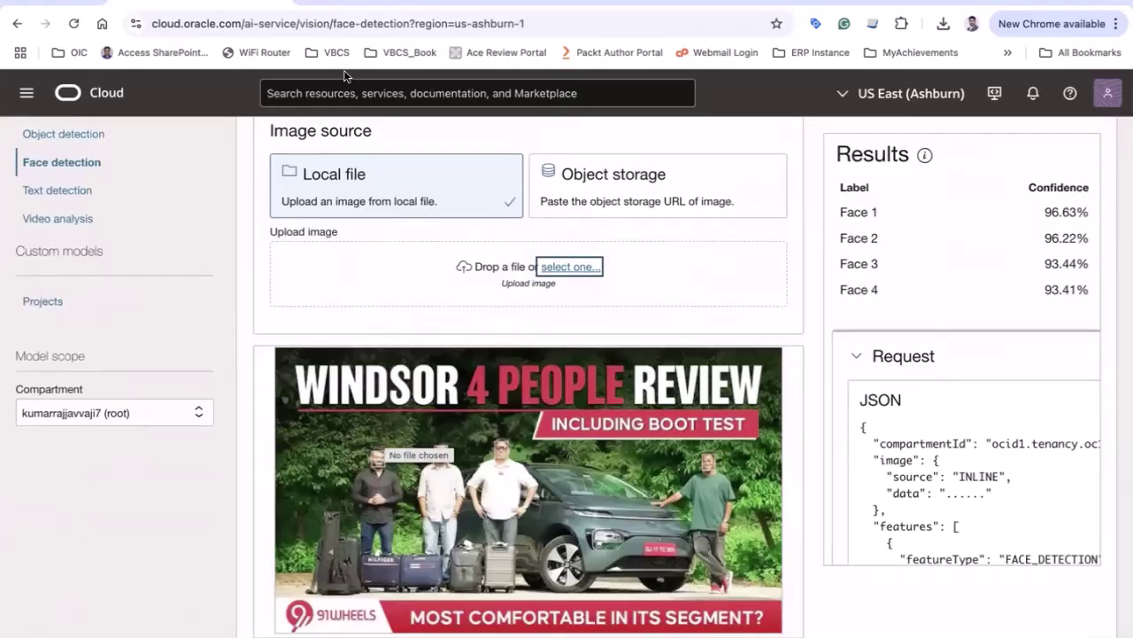
Open the Text detection demo and upload the local image of the Range Rover's rear with its licence plate.
click(80, 190)
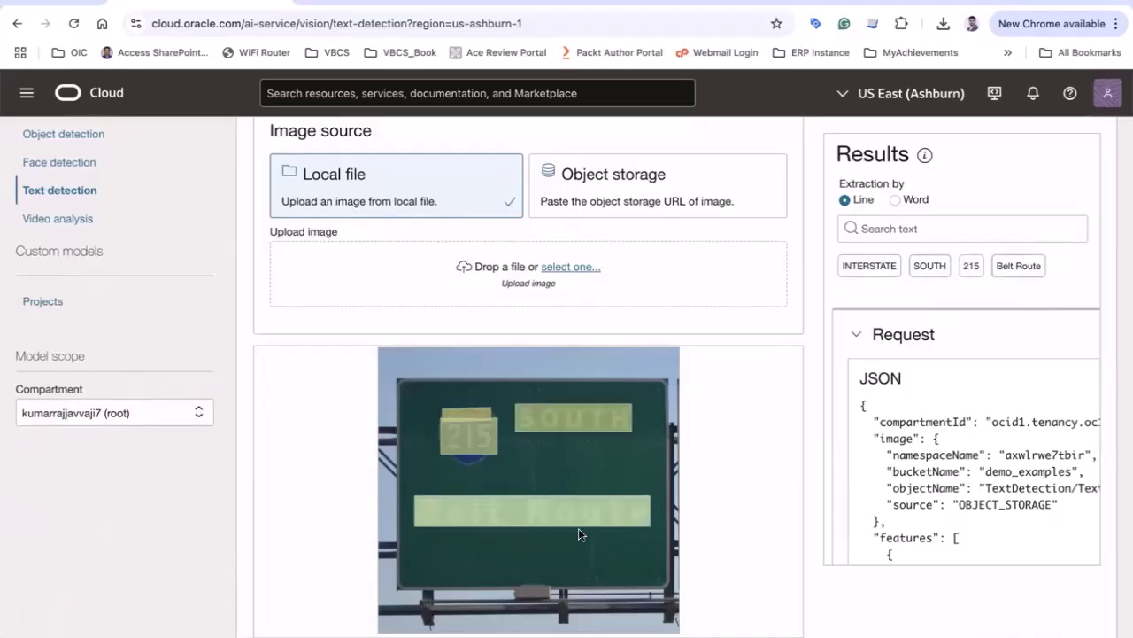
scroll(578, 528, up, 2)
click(565, 398)
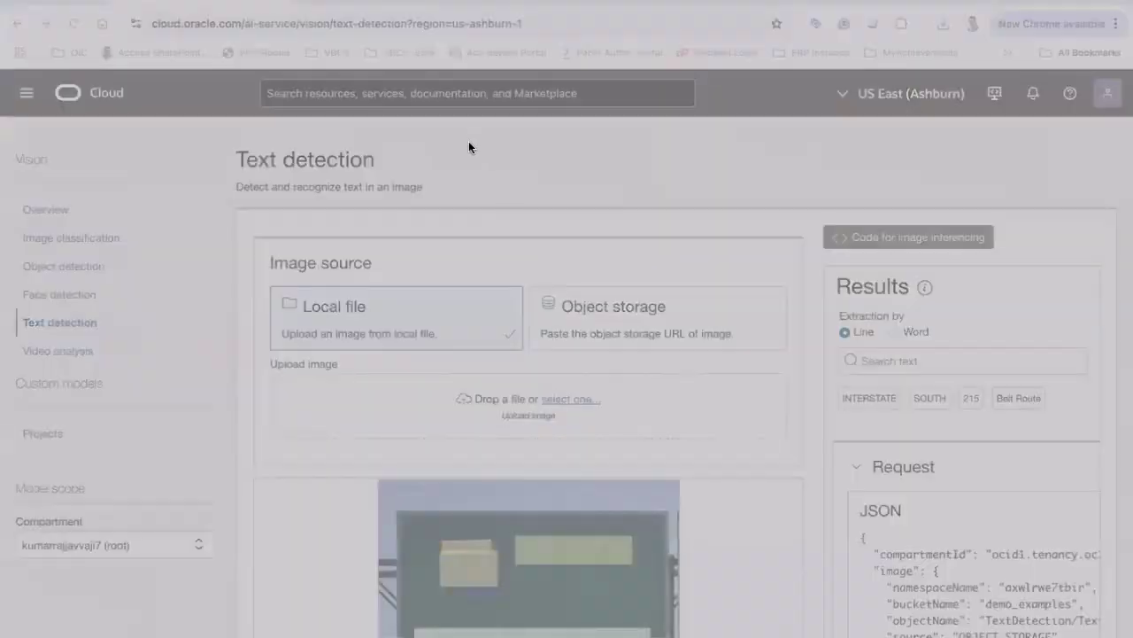
double_click(468, 142)
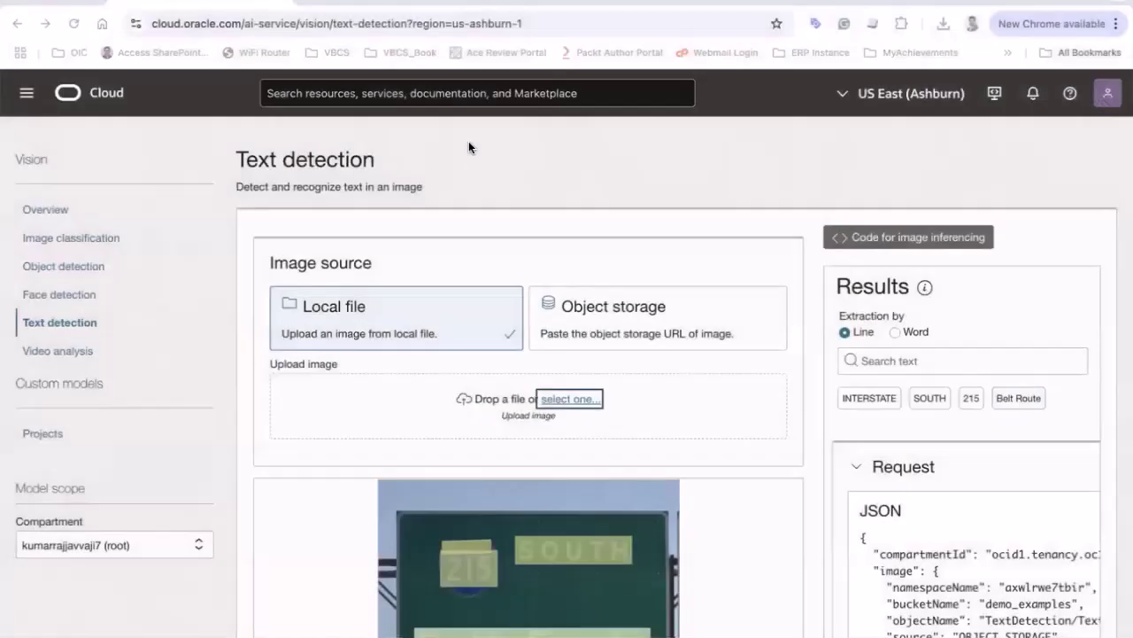
Compare the text lines extracted from the Range Rover image with the highlighted regions on the car and its plate.
scroll(633, 336, down, 2)
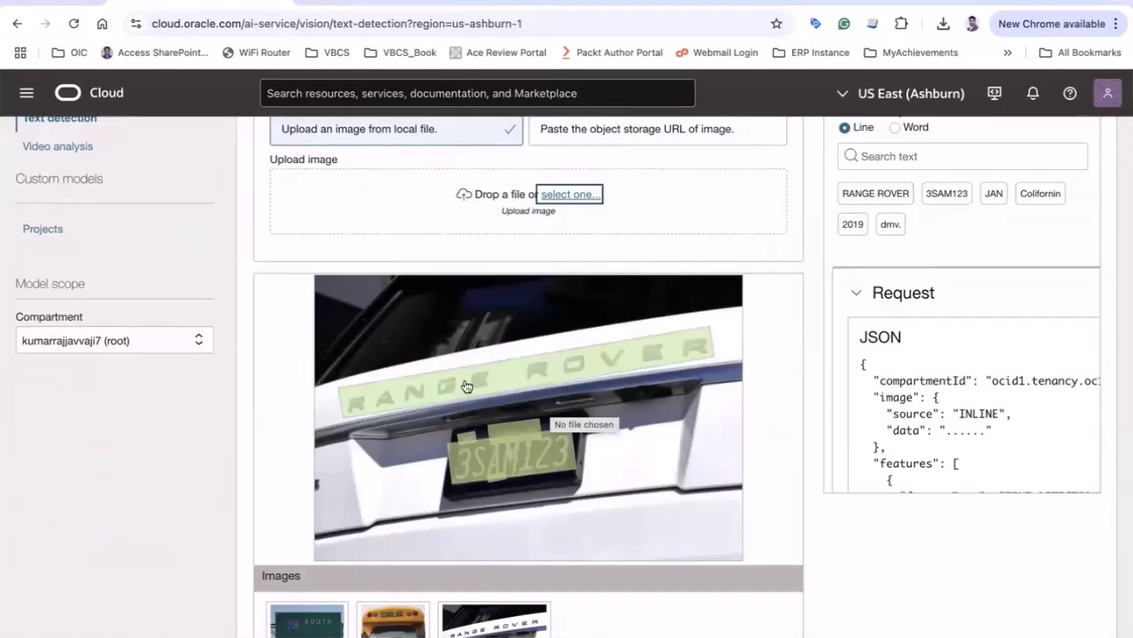
scroll(837, 354, up, 1)
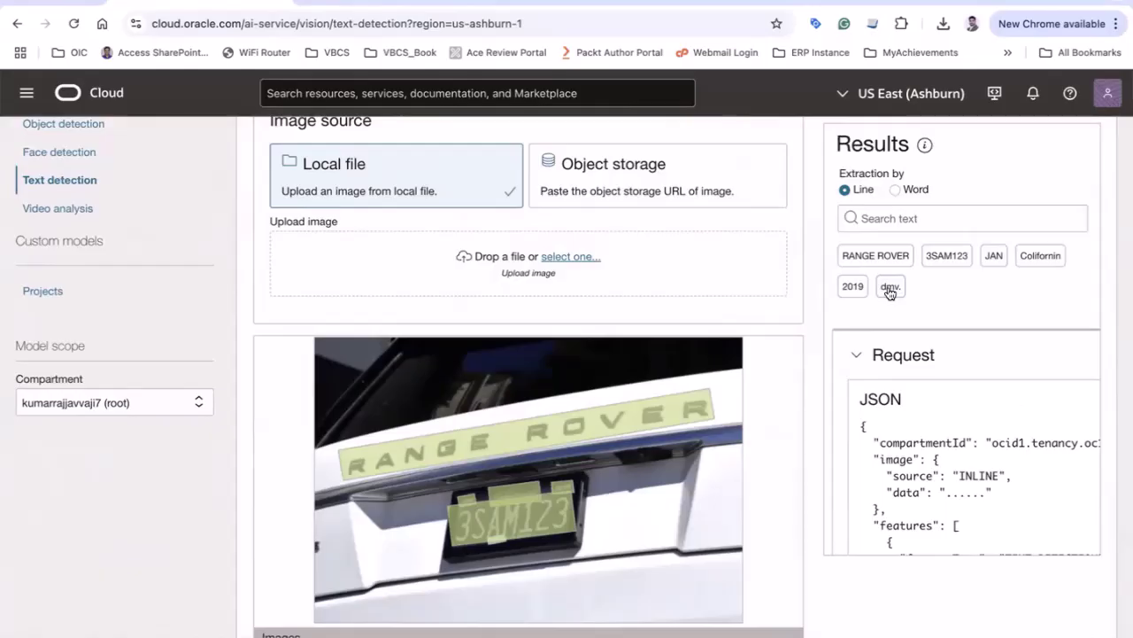
scroll(890, 293, up, 2)
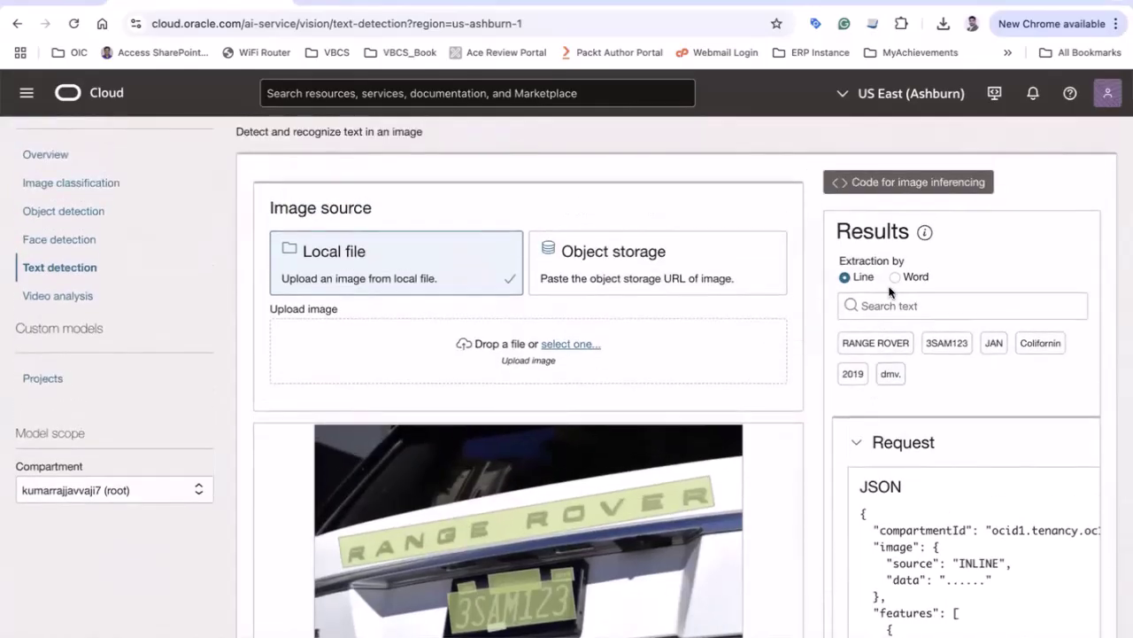